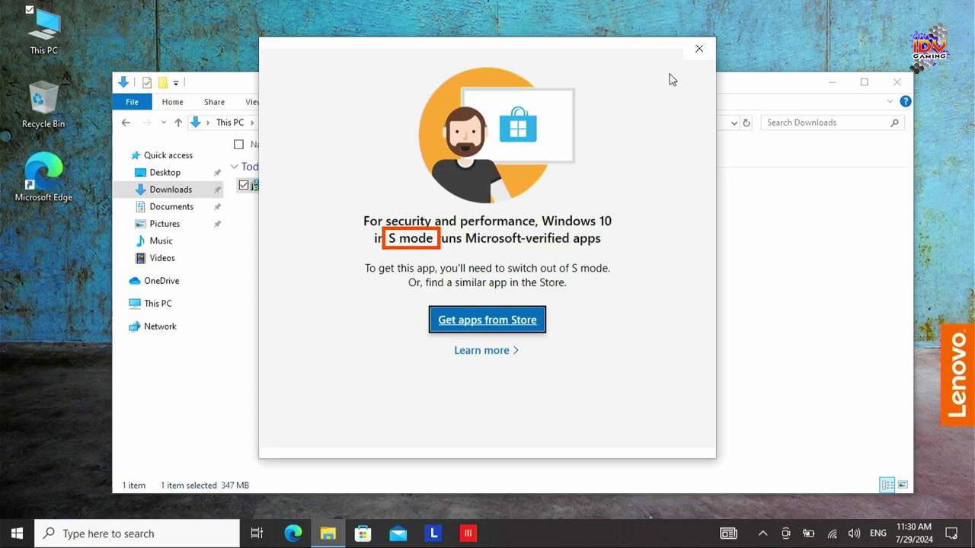
- Close the S mode notice and disconnect the computer from the current Wi-Fi network
{"action": "left_click", "coordinate": [697, 49]}
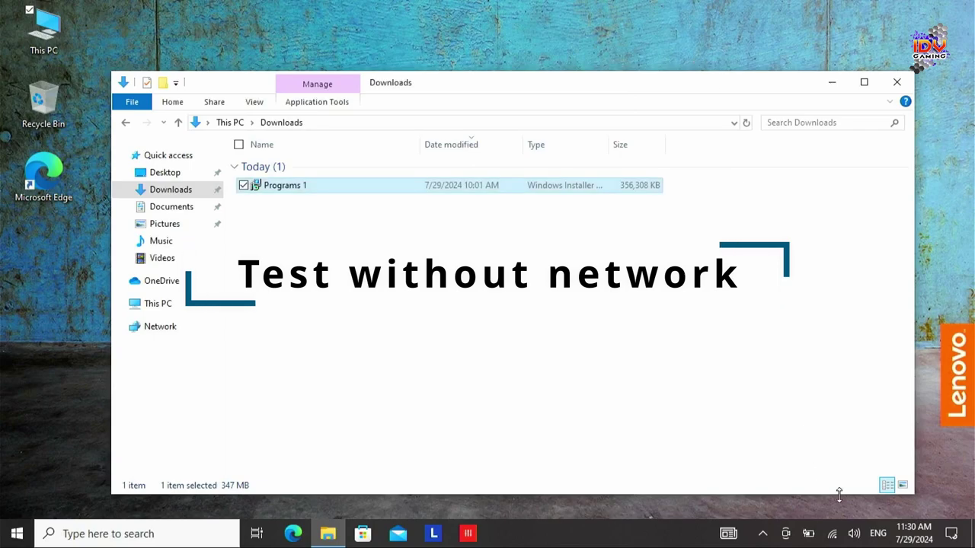
{"action": "left_click", "coordinate": [833, 536]}
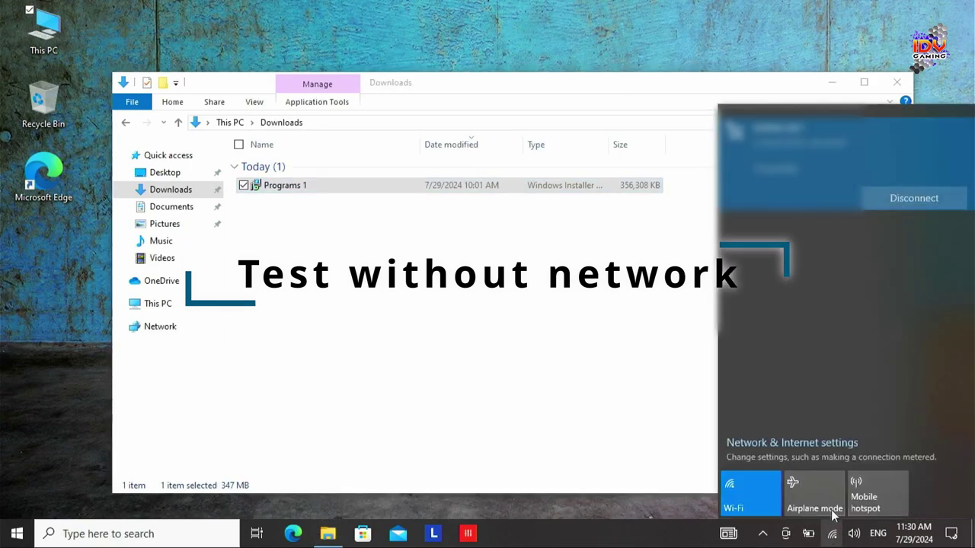
{"action": "left_click", "coordinate": [916, 194]}
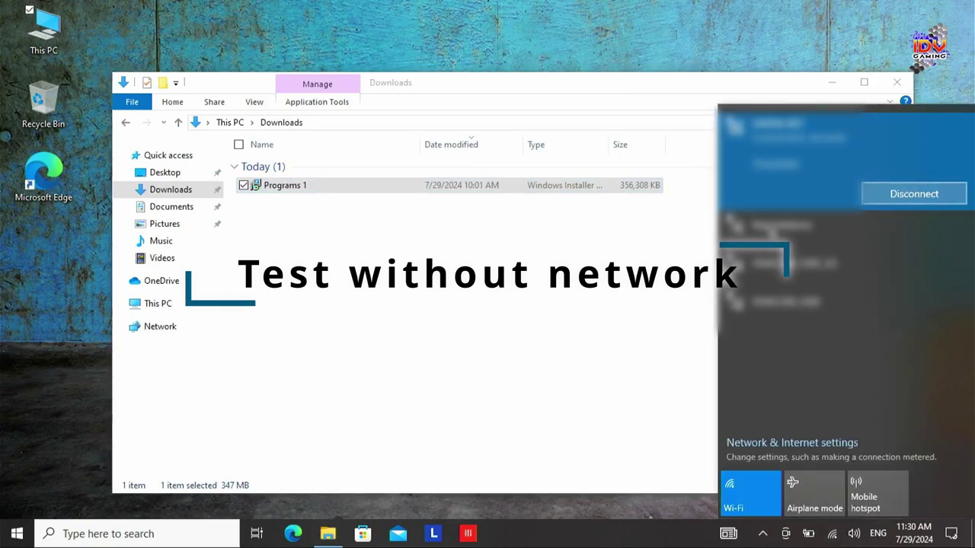
{"action": "left_click", "coordinate": [458, 375]}
- Try to run the Programs 1 installer from Downloads without a network, allowing it past SmartScreen, and dismiss the Windows Installer message
{"action": "double_click", "coordinate": [280, 187]}
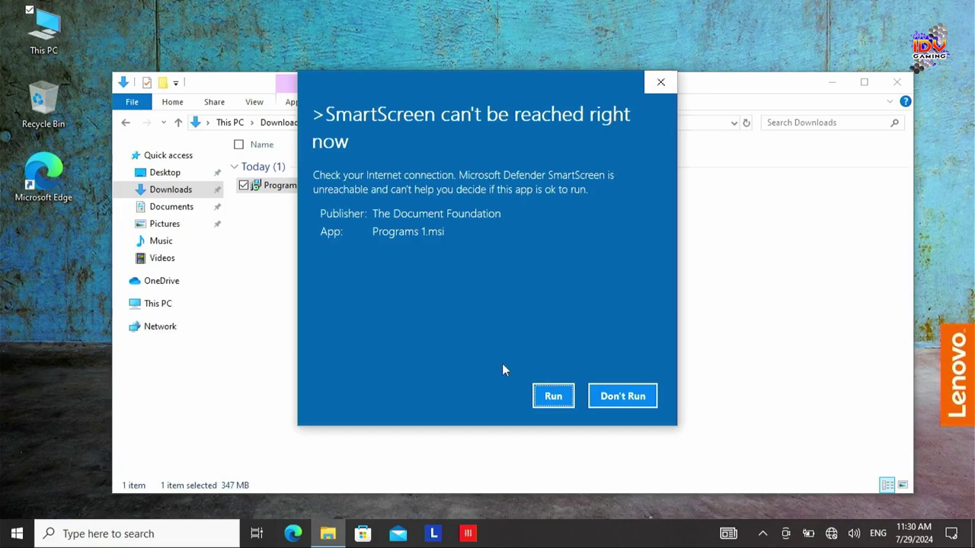
{"action": "left_click", "coordinate": [553, 399]}
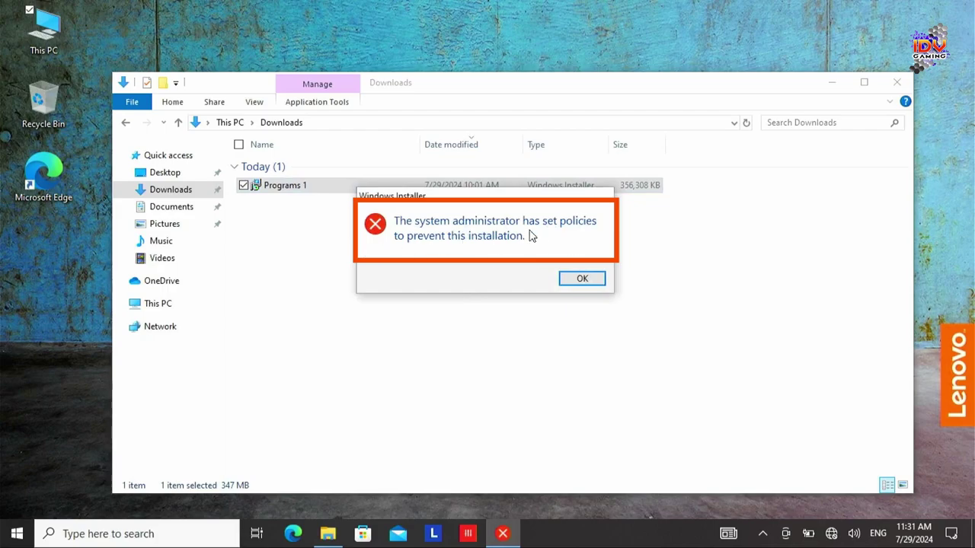
{"action": "left_click", "coordinate": [581, 278]}
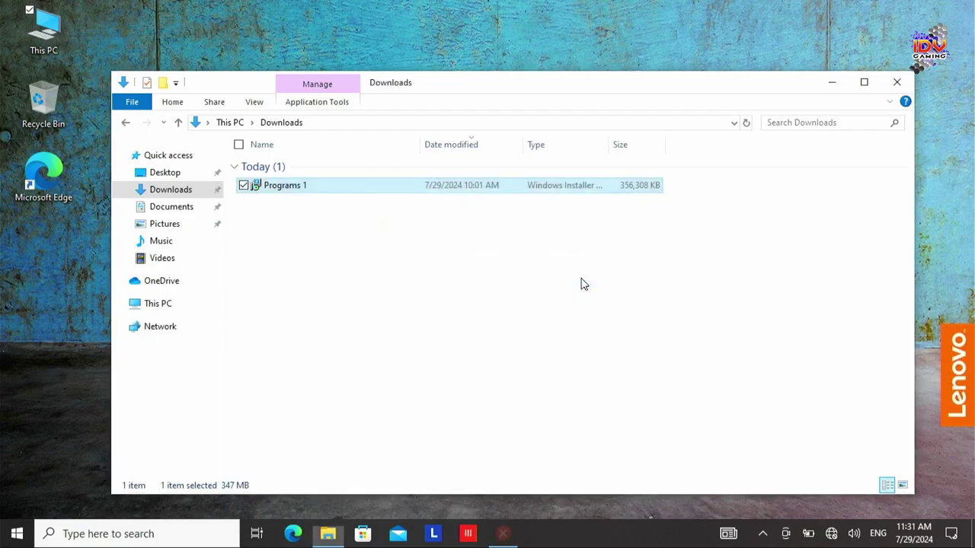
- Search Windows for cmd and for powershell, and close the search
{"action": "left_click", "coordinate": [17, 534]}
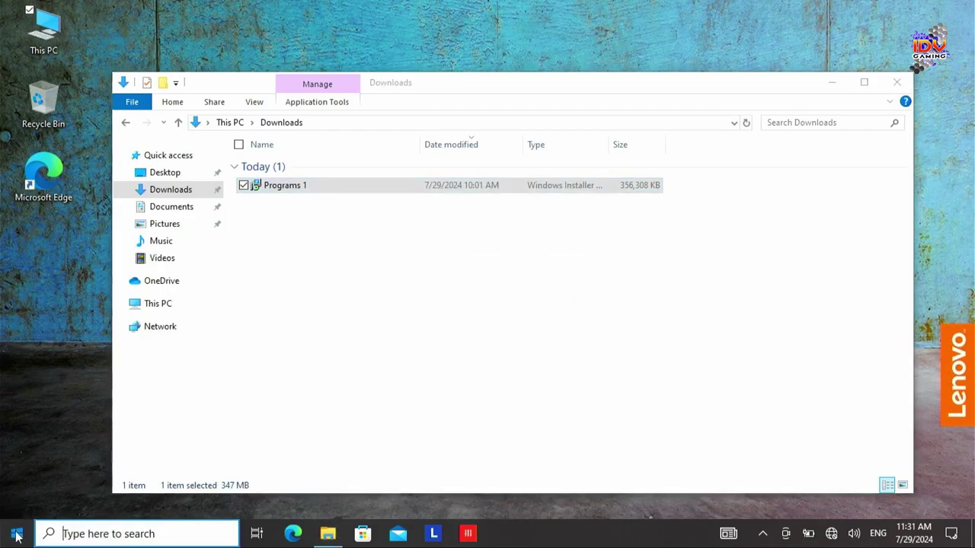
{"action": "type", "text": "cmd"}
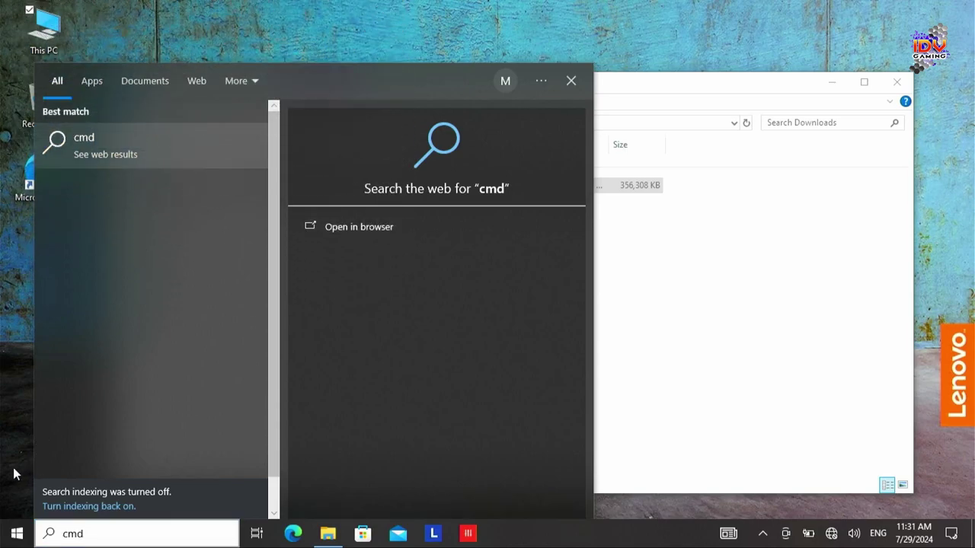
{"action": "left_click", "coordinate": [109, 532]}
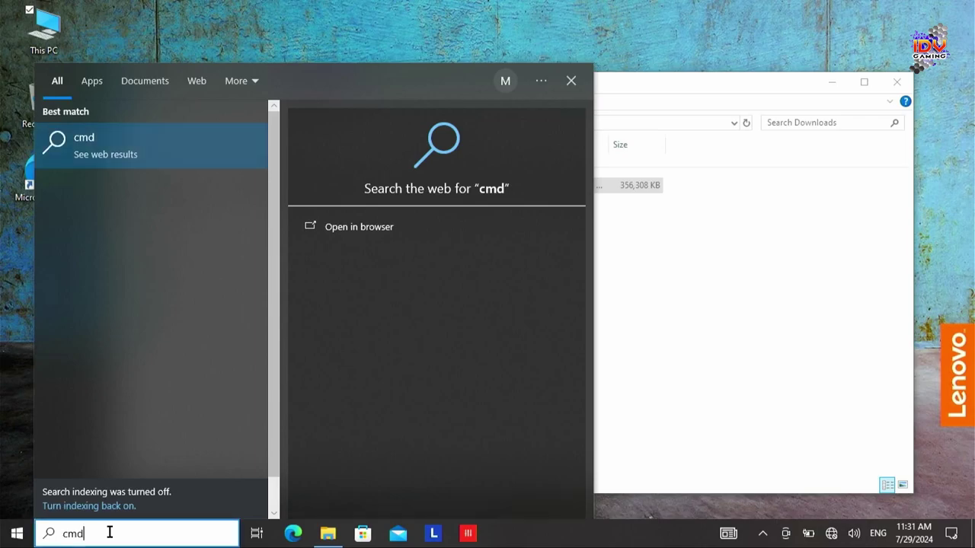
{"action": "key", "text": "BackSpace"}
{"action": "key", "text": "BackSpace"}
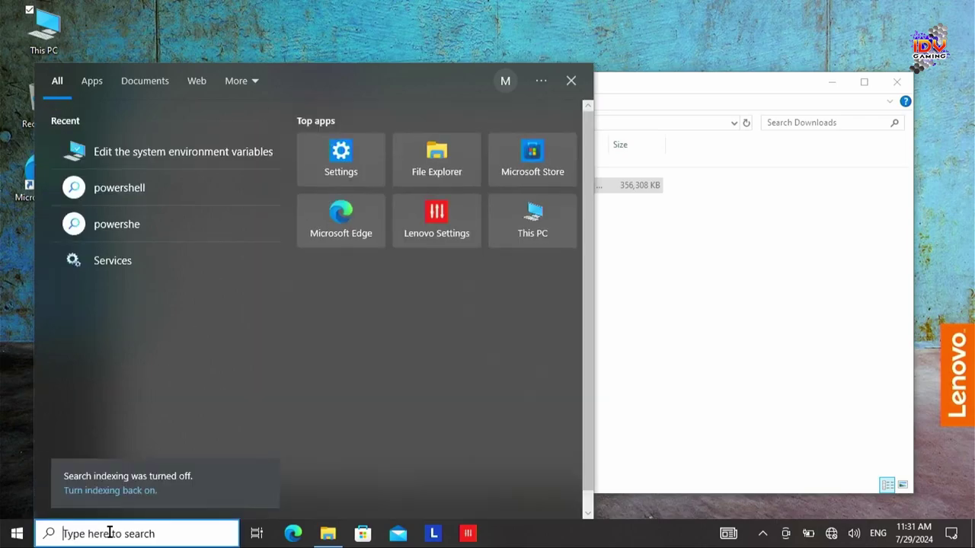
{"action": "type", "text": "power"}
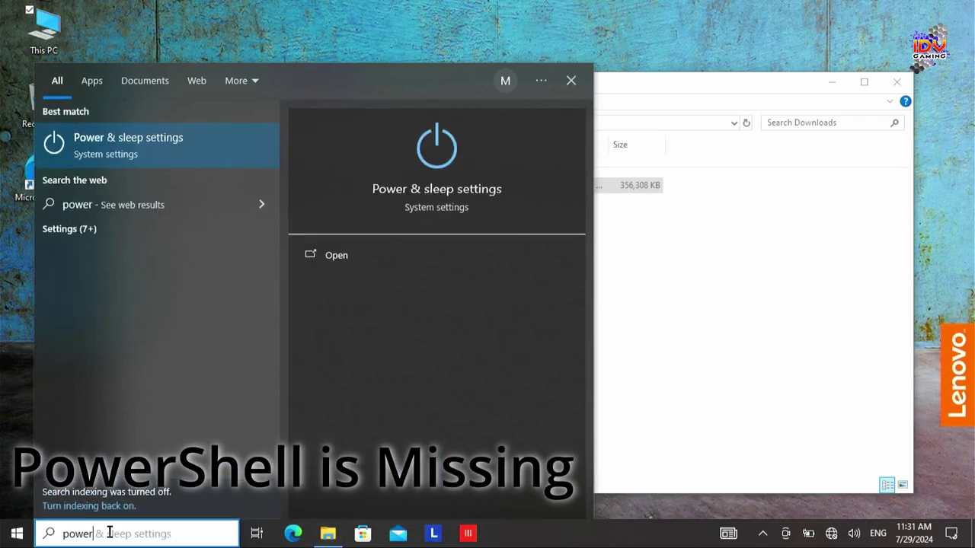
{"action": "type", "text": "sh"}
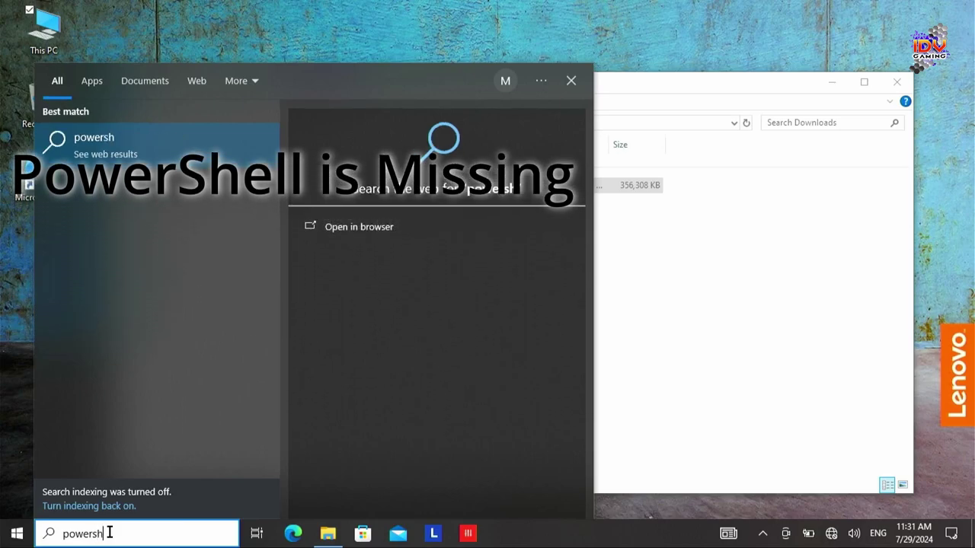
{"action": "type", "text": "e"}
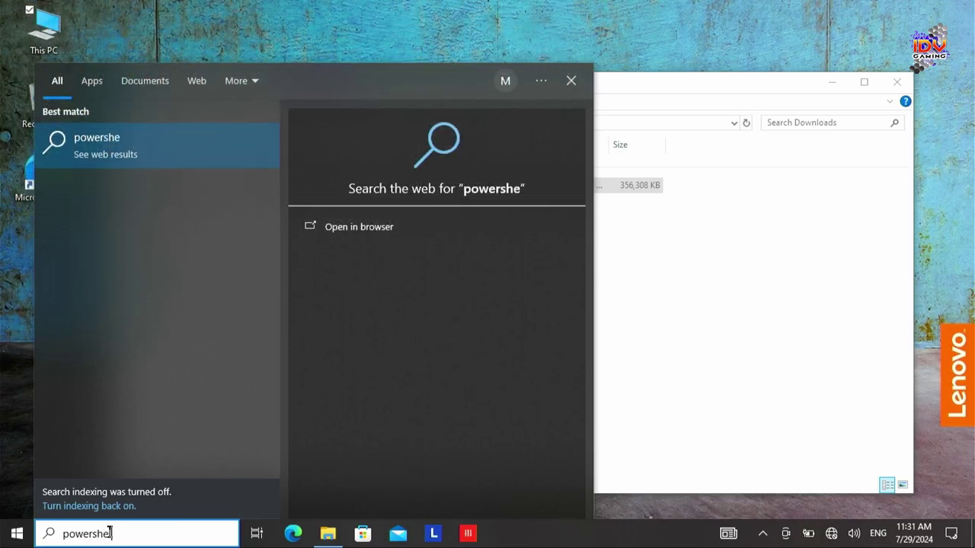
{"action": "type", "text": "ll"}
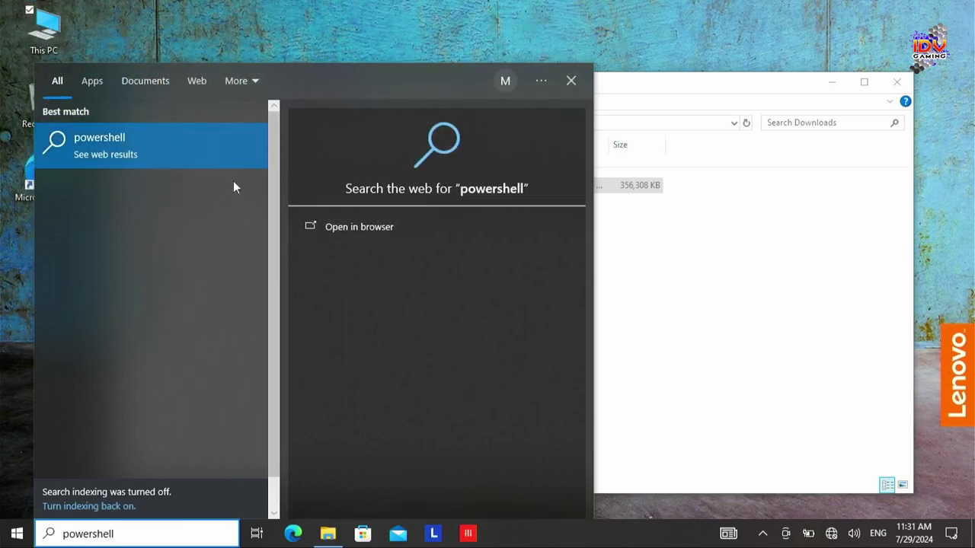
{"action": "left_click", "coordinate": [3, 393]}
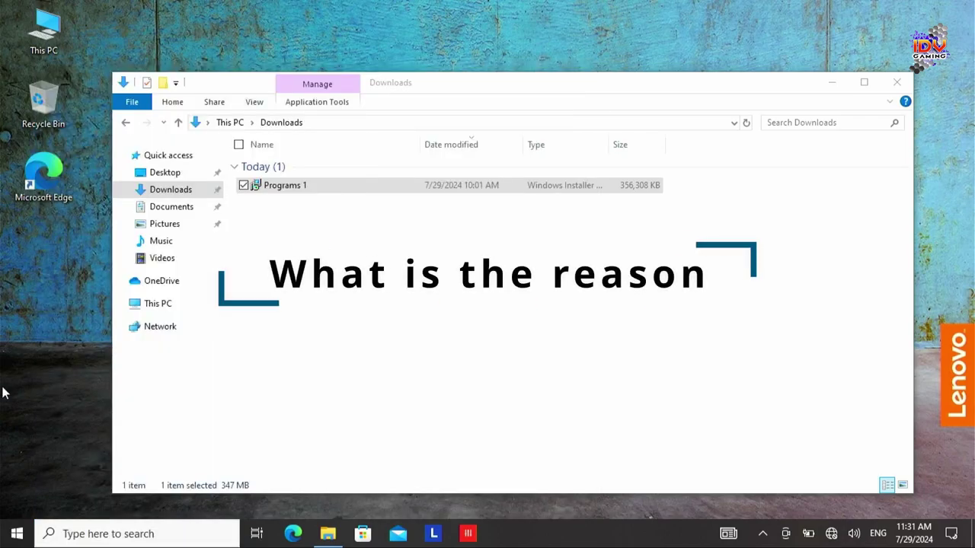
- Check the Windows edition on the About page of the System settings and highlight the words S mode
{"action": "left_click", "coordinate": [16, 533]}
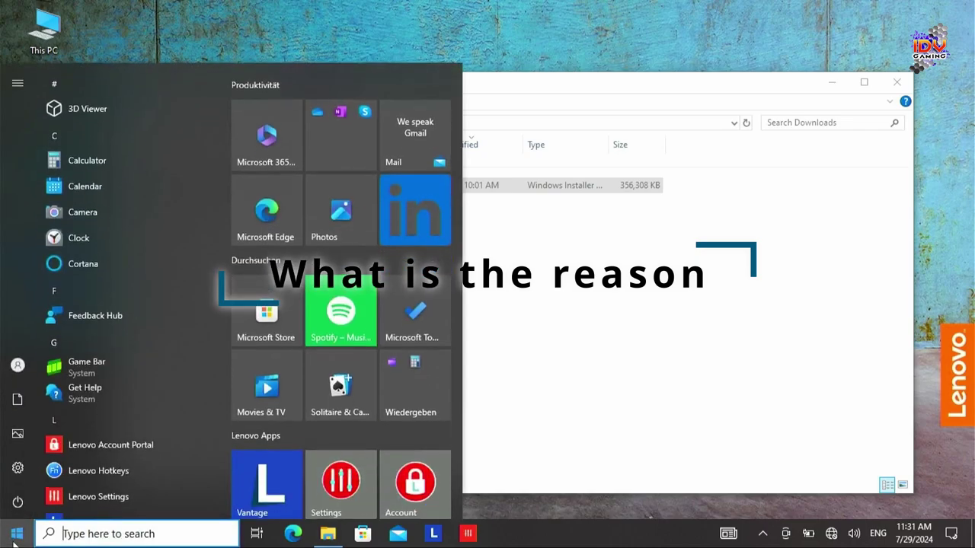
{"action": "left_click", "coordinate": [17, 467]}
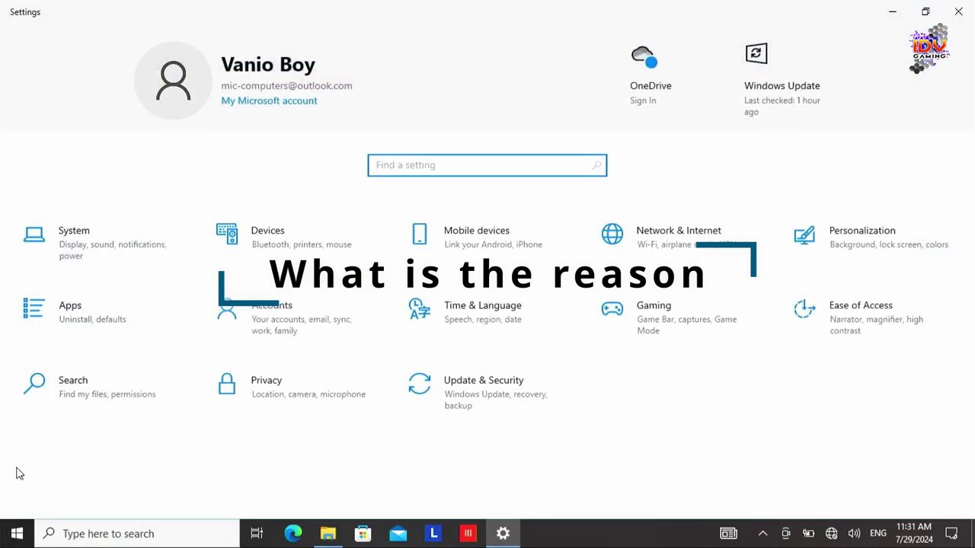
{"action": "left_click", "coordinate": [107, 253]}
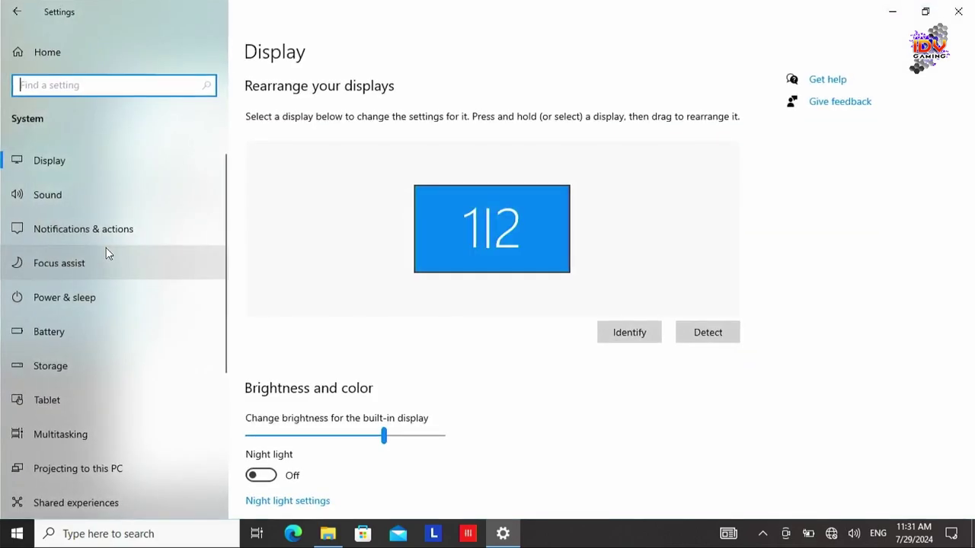
{"action": "scroll", "coordinate": [108, 251], "scroll_direction": "down", "scroll_amount": 3}
{"action": "left_click", "coordinate": [154, 437]}
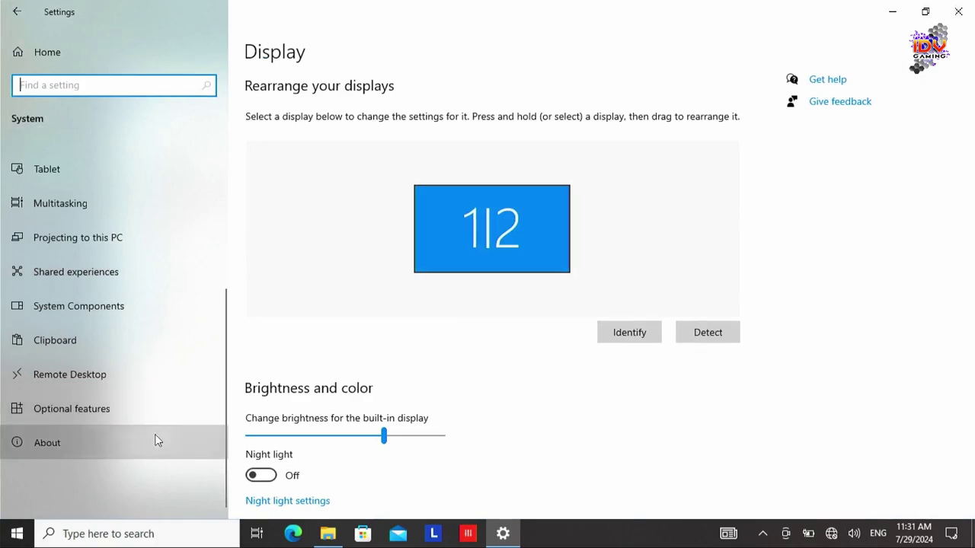
{"action": "scroll", "coordinate": [535, 418], "scroll_direction": "down", "scroll_amount": 4}
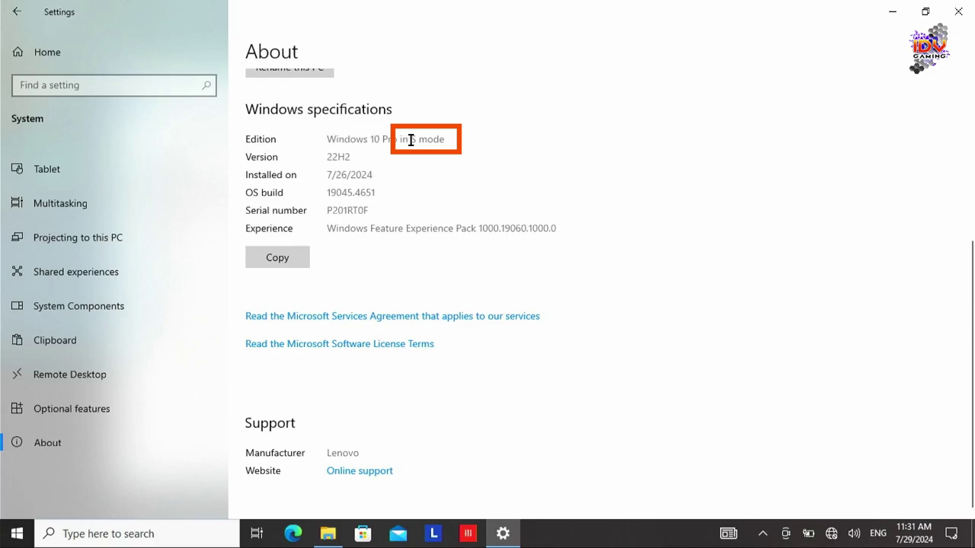
{"action": "left_click_drag", "start_coordinate": [411, 140], "coordinate": [447, 139]}
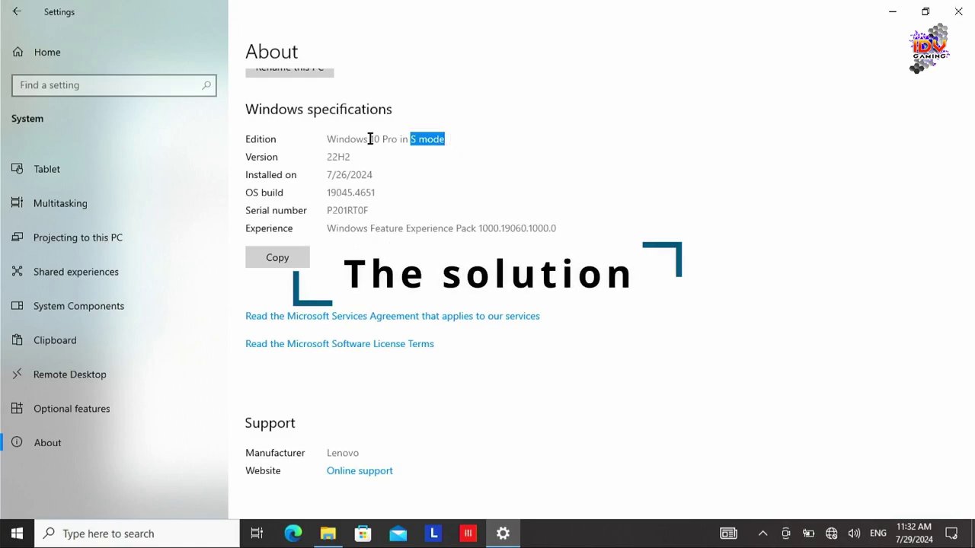
- Open the Activation page under Update & Security, try its Store link for switching to Windows 10 Pro, and close the Store
{"action": "left_click", "coordinate": [29, 45]}
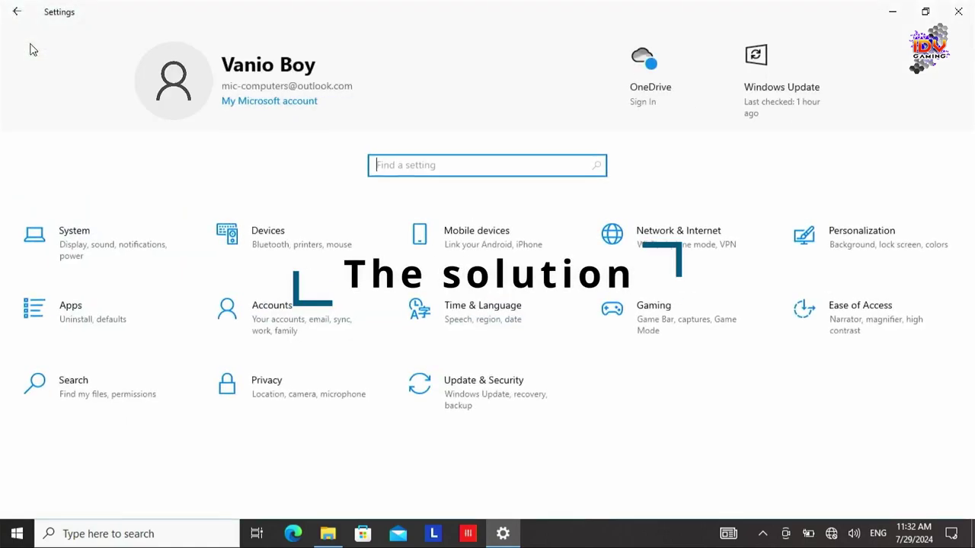
{"action": "left_click", "coordinate": [495, 401]}
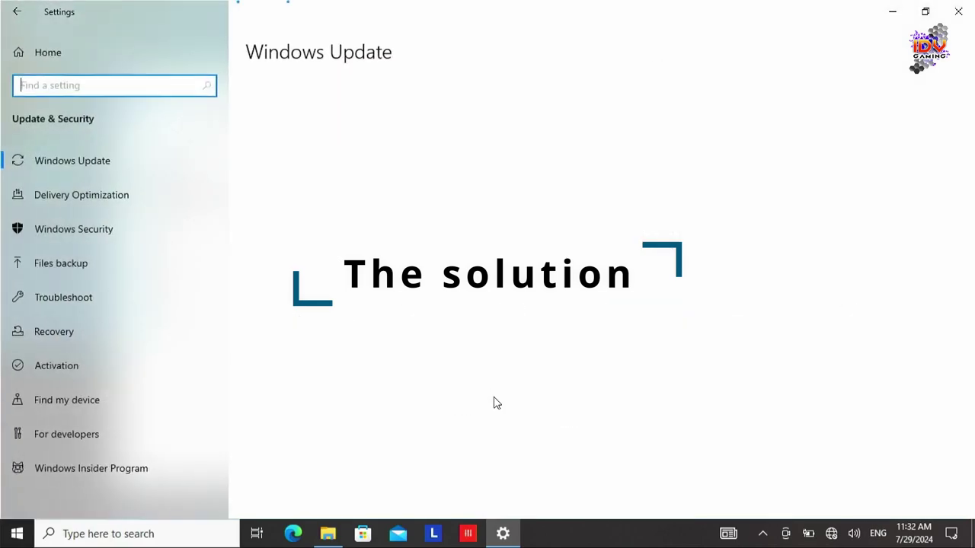
{"action": "left_click", "coordinate": [74, 366]}
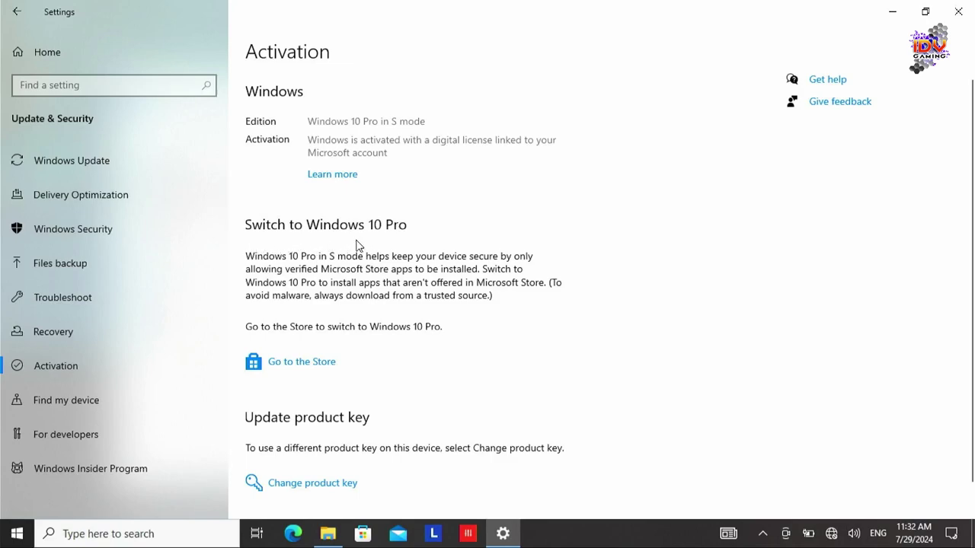
{"action": "left_click", "coordinate": [304, 369]}
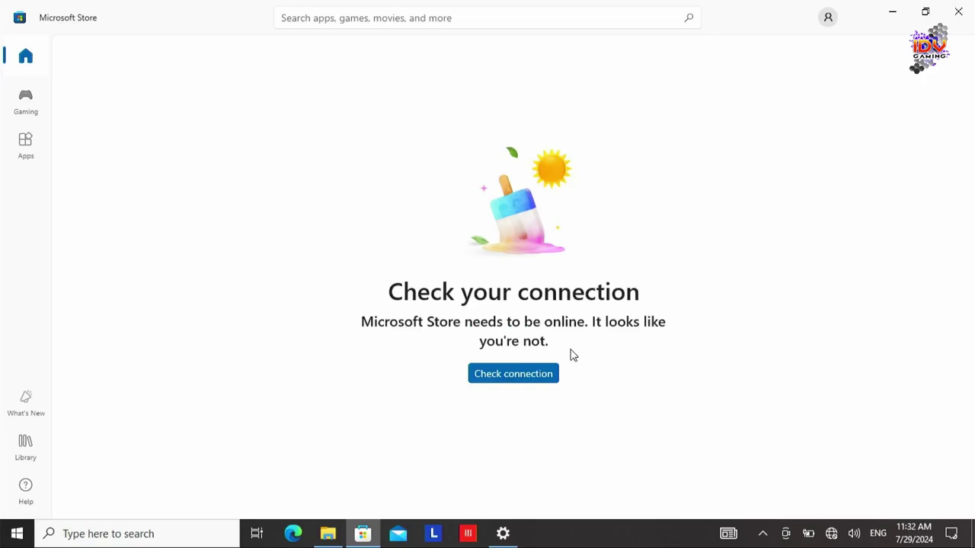
{"action": "left_click", "coordinate": [958, 11]}
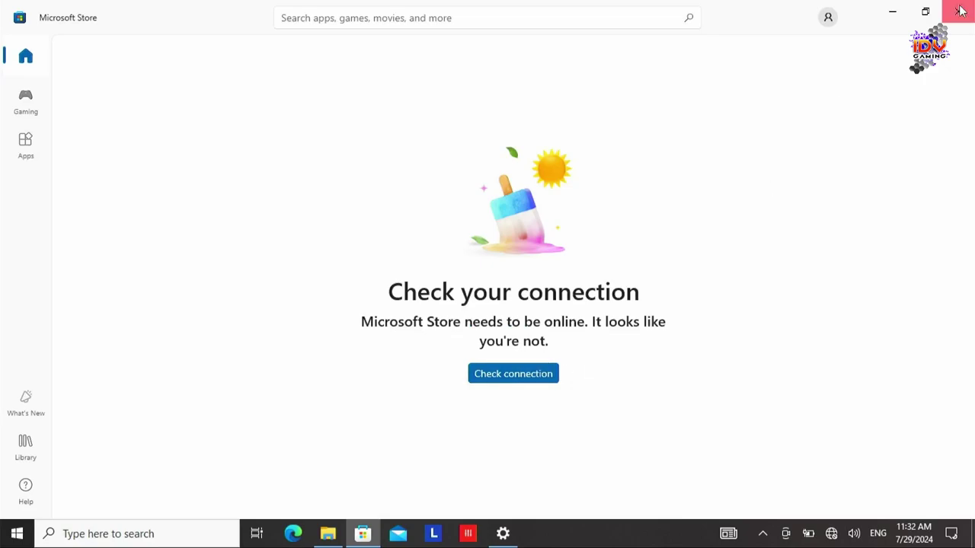
- Reconnect the computer to the first Wi-Fi network in the list
{"action": "left_click", "coordinate": [831, 533]}
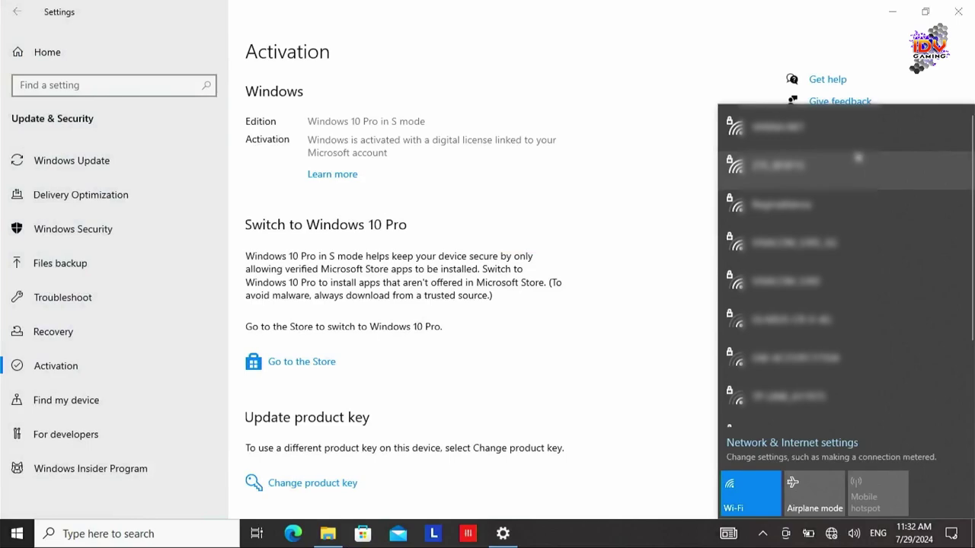
{"action": "left_click", "coordinate": [858, 160]}
{"action": "left_click", "coordinate": [838, 128]}
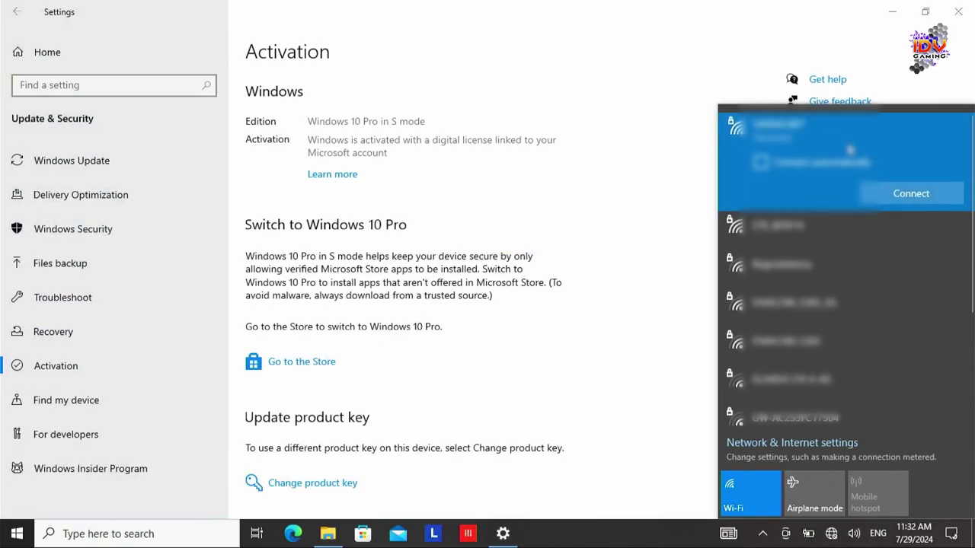
{"action": "left_click", "coordinate": [910, 191]}
{"action": "left_click", "coordinate": [585, 15]}
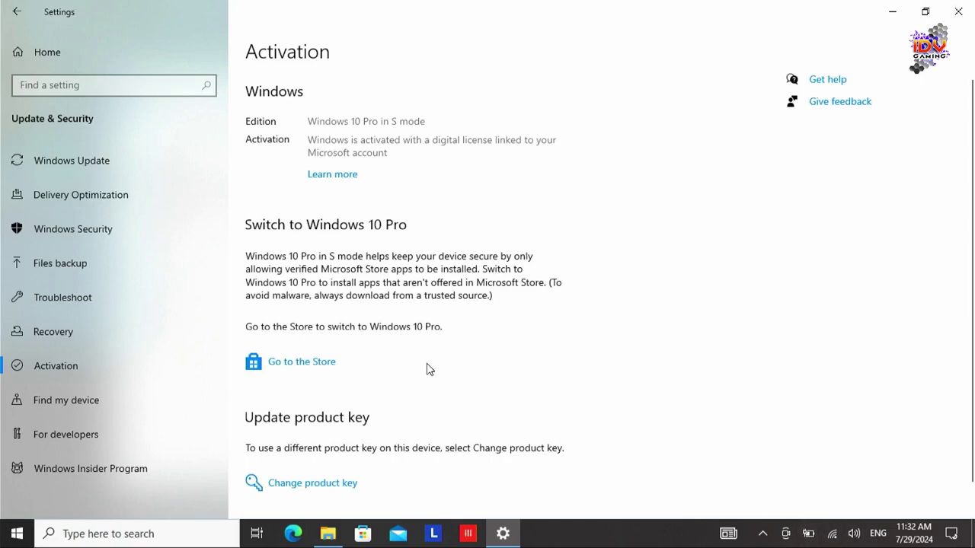
- Get the Switch out of S mode offer through the Activation page's Store link, and close the Store and Settings
{"action": "left_click", "coordinate": [326, 362]}
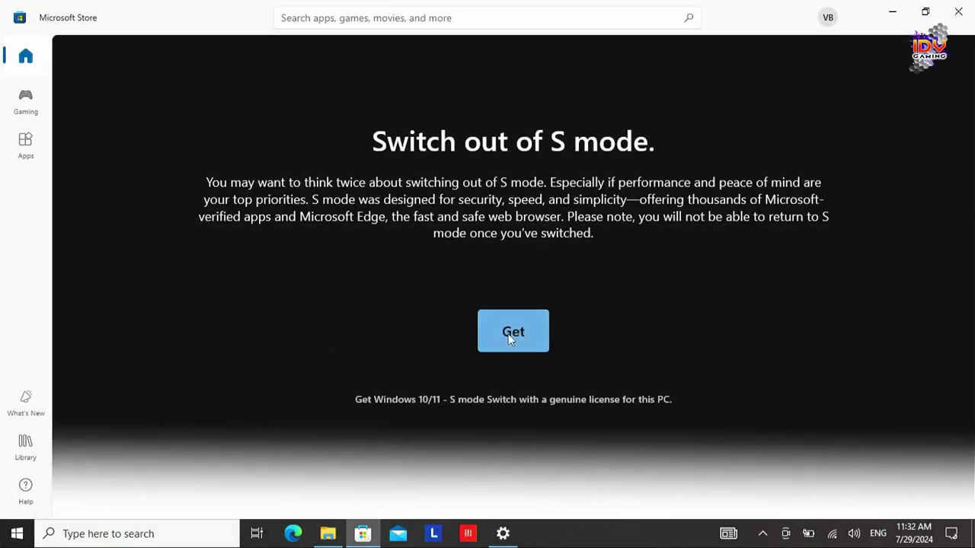
{"action": "left_click", "coordinate": [508, 333]}
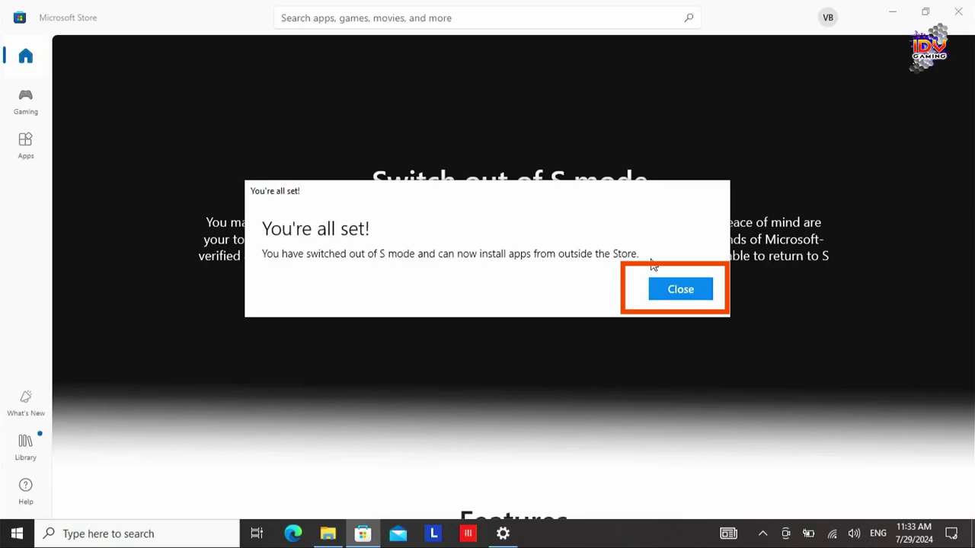
{"action": "left_click", "coordinate": [673, 297]}
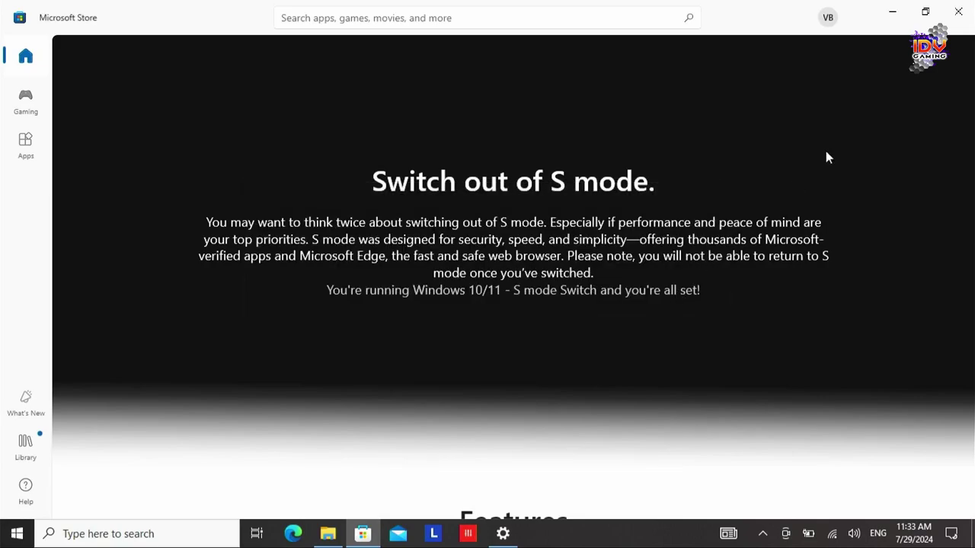
{"action": "left_click", "coordinate": [957, 18]}
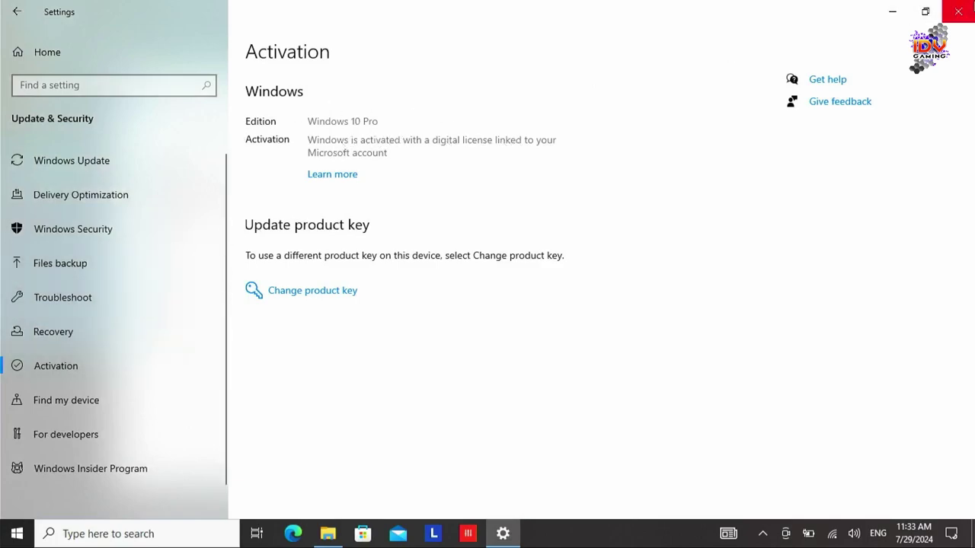
{"action": "left_click", "coordinate": [958, 12]}
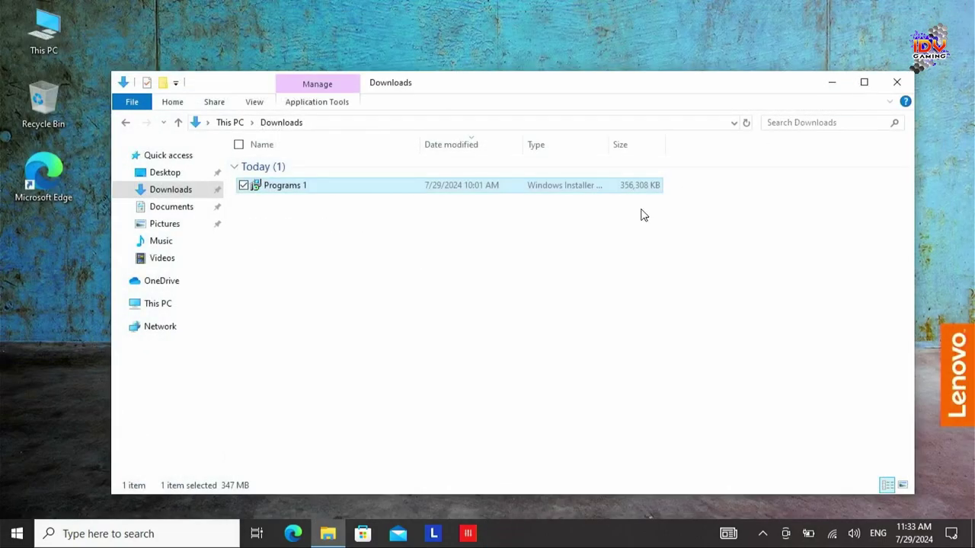
- Search Windows again for cmd and powershell with S mode switched off
{"action": "left_click", "coordinate": [17, 536]}
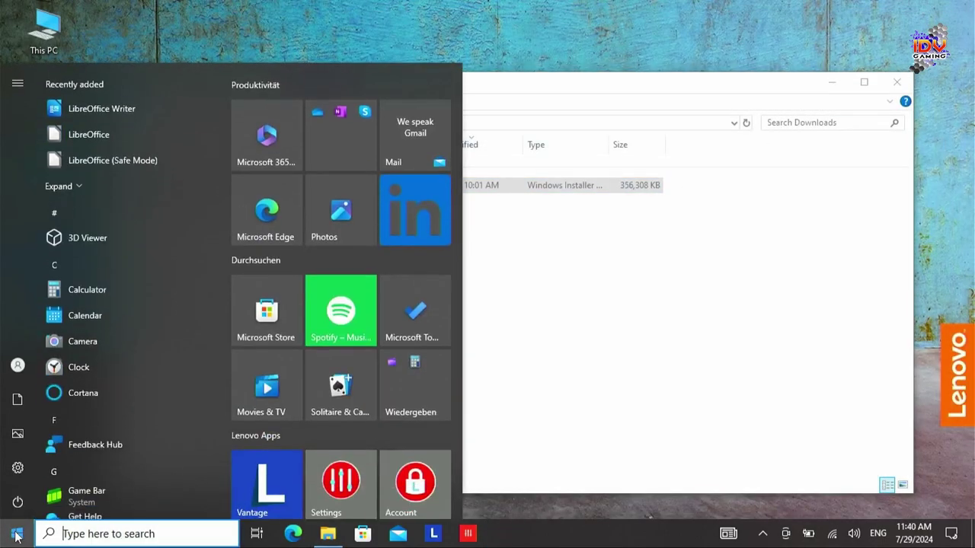
{"action": "type", "text": "cmd"}
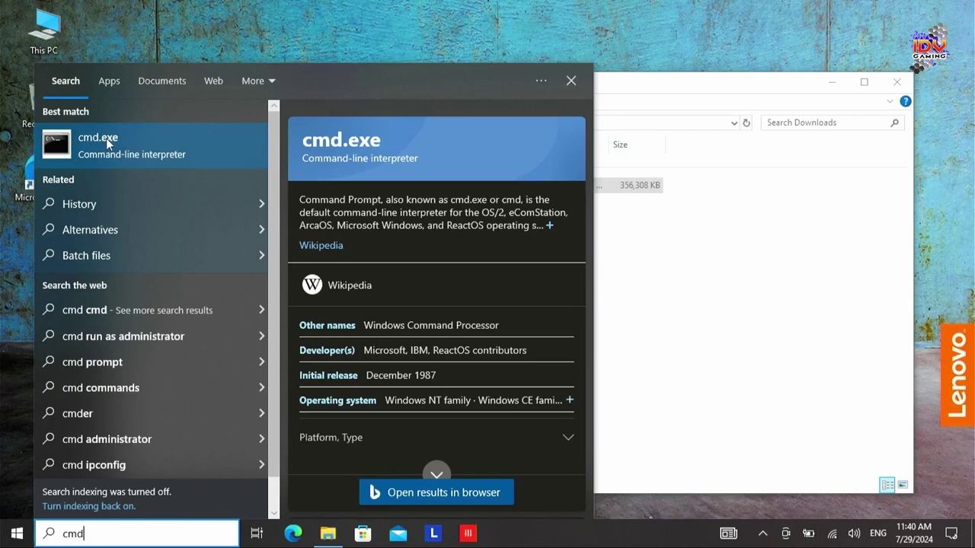
{"action": "key", "text": "BackSpace"}
{"action": "key", "text": "BackSpace"}
{"action": "key", "text": "BackSpace"}
{"action": "type", "text": "power"}
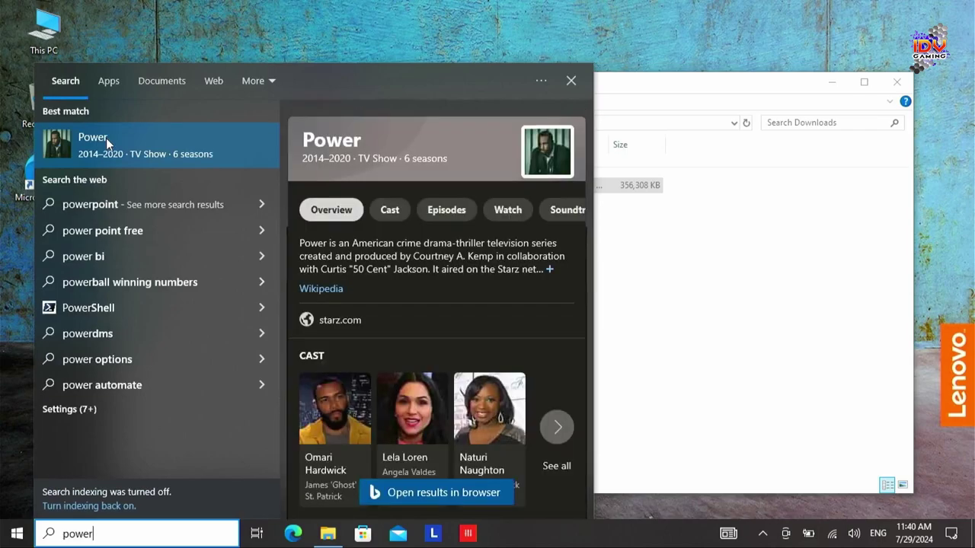
{"action": "type", "text": "shell"}
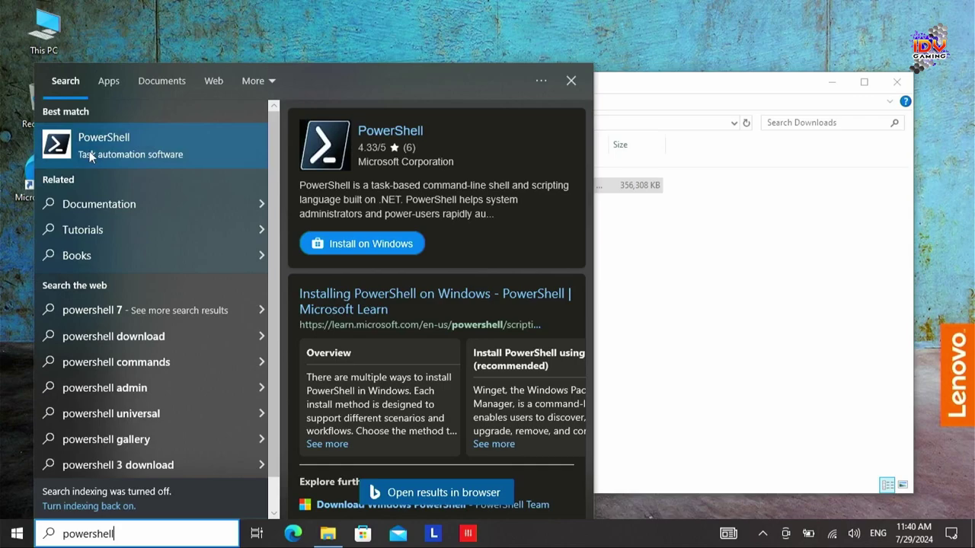
- Return to the Downloads folder and launch the Programs 1 installer
{"action": "left_click", "coordinate": [663, 92]}
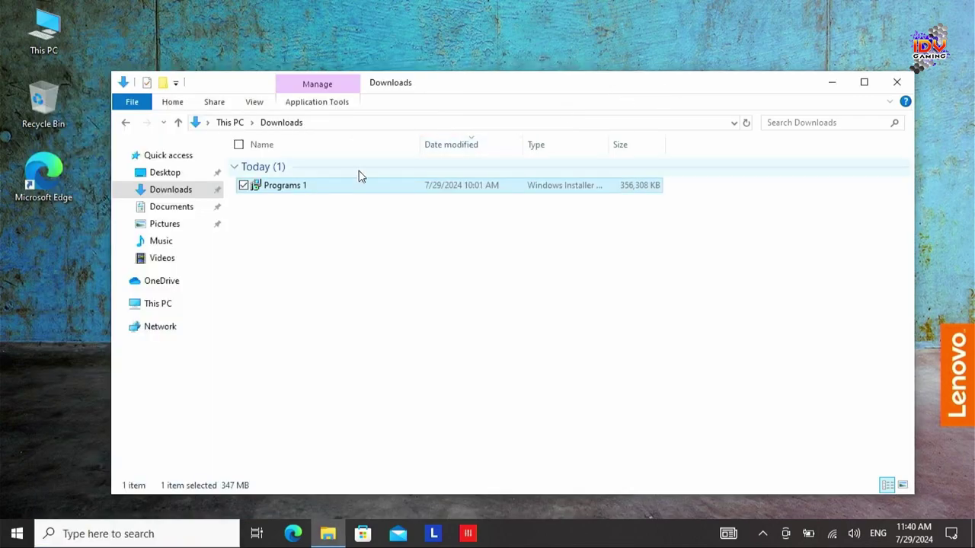
{"action": "double_click", "coordinate": [289, 189]}
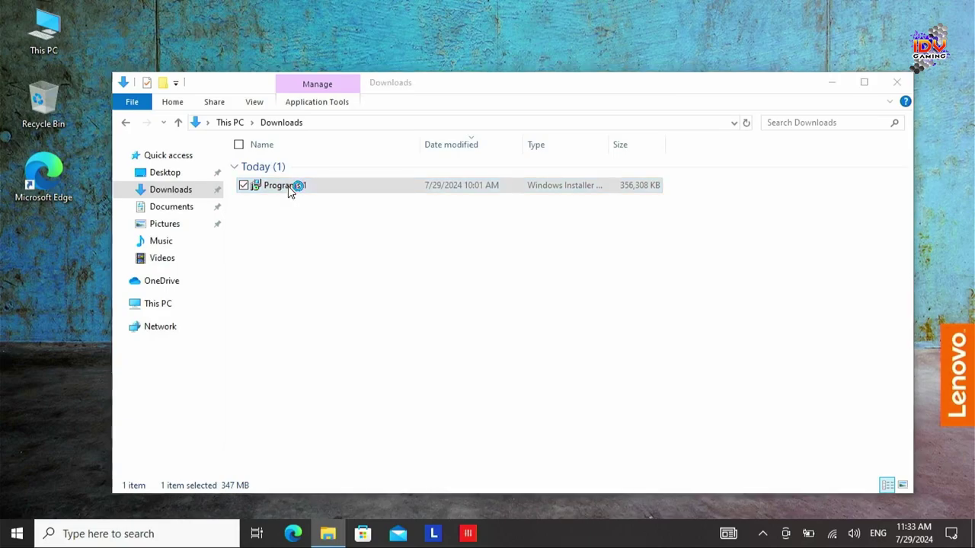